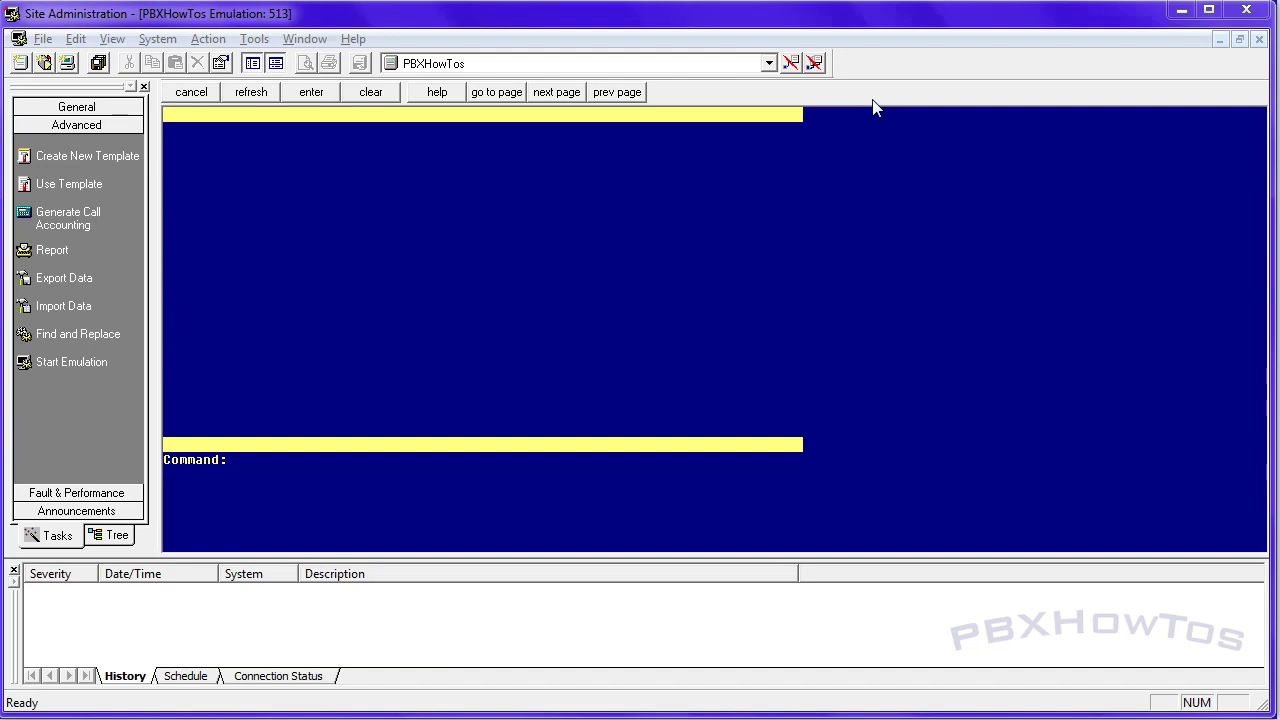
- Start adding paging group 1 with the command add group-page 1
left_click(482, 450)
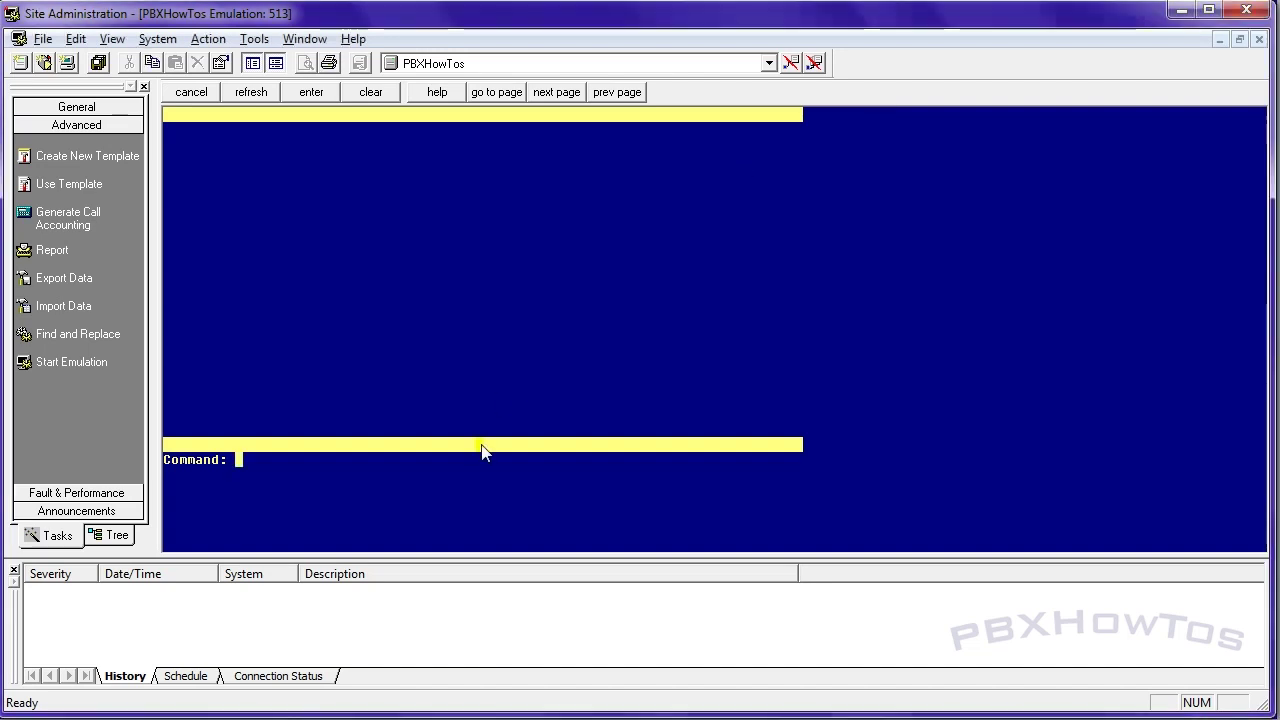
type("add group-page")
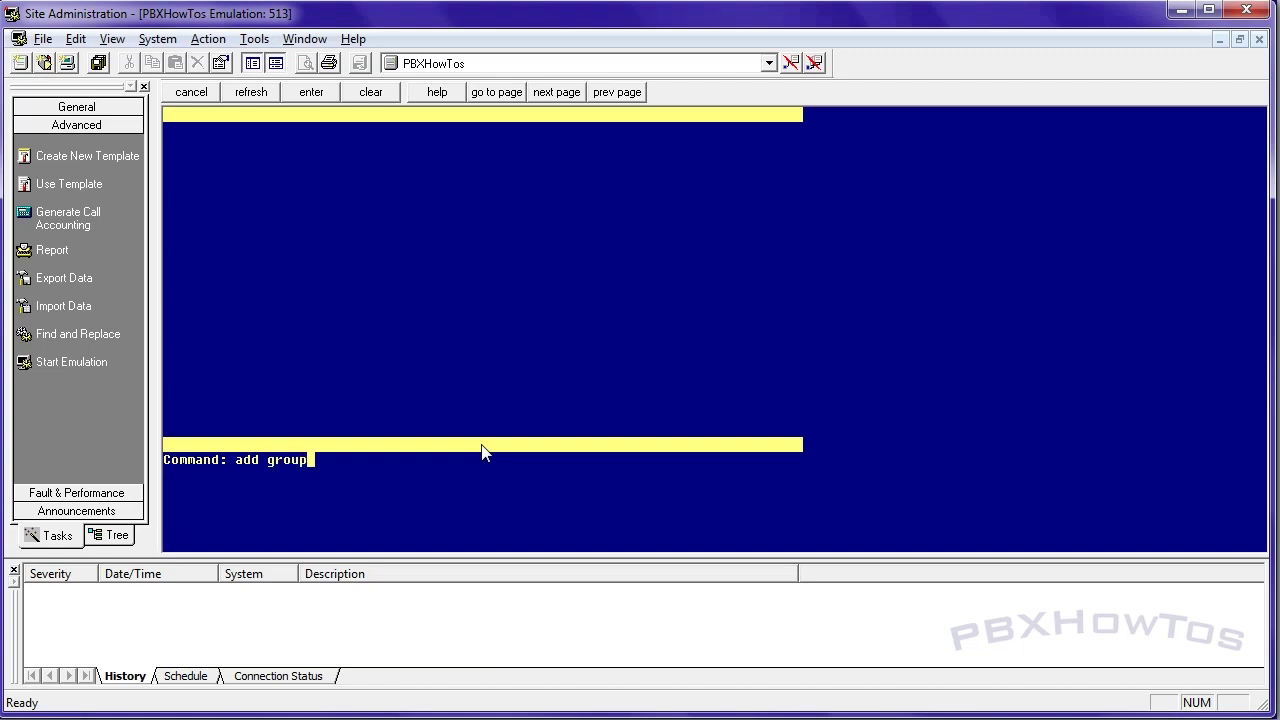
key("Return")
type("1")
key("Return")
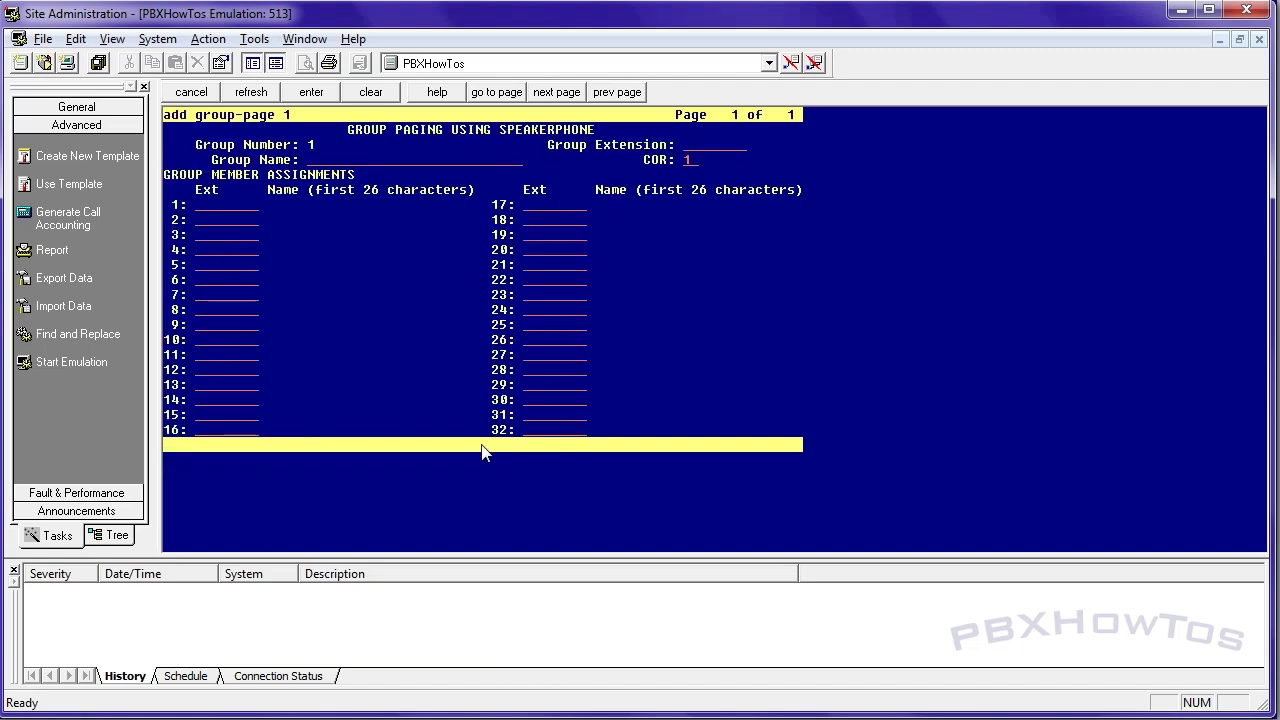
- Set the paging group's extension to 1009 and its name to PBXHowTos THE PIT
type("1009")
key("Tab")
type("The")
key("BackSpace")
key("BackSpace")
key("BackSpace")
key("BackSpace")
type("PBXHowTos THE PIT")
key("Tab")
key("Tab")
- Assign extensions 1010 through 1016 as group members 1 to 7
type("1010")
key("Tab")
type("1011")
key("Tab")
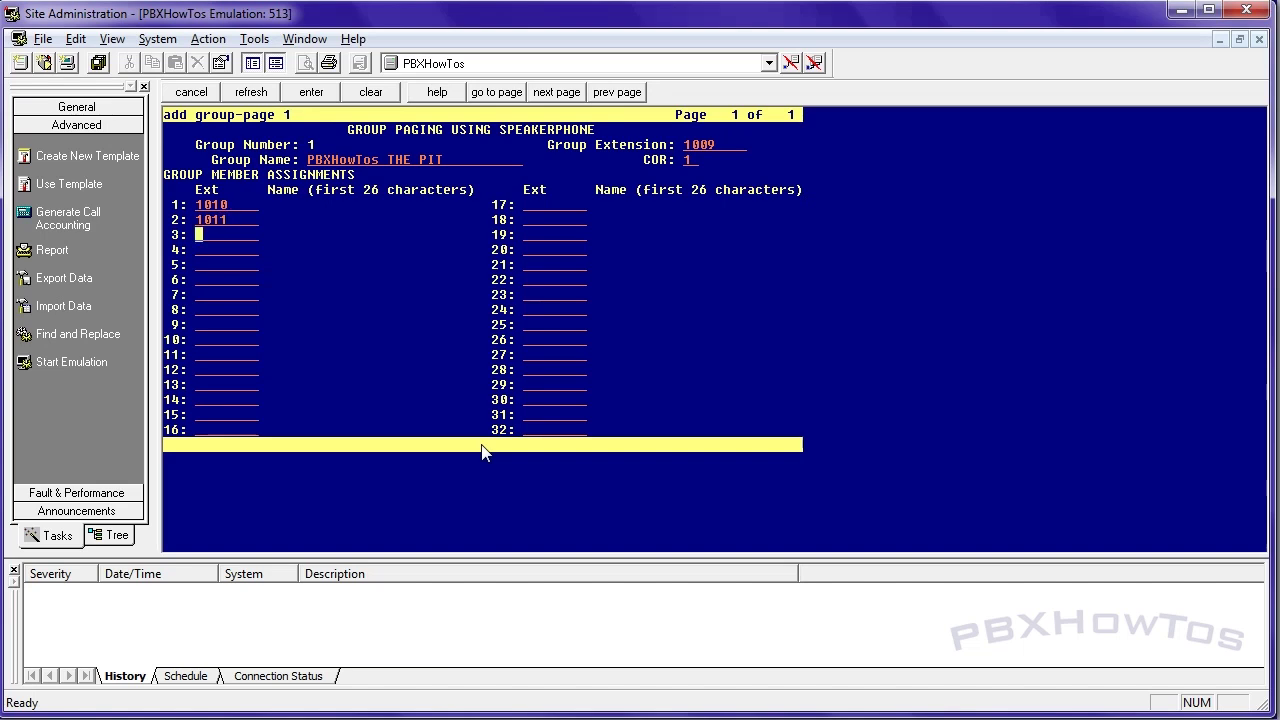
type("1012")
key("Tab")
type("1013")
key("Tab")
type("1014")
key("Tab")
type("1015")
key("Tab")
type("1016")
key("Tab")
- Submit the new paging group and display group-page 1 to review its member assignments
type("101")
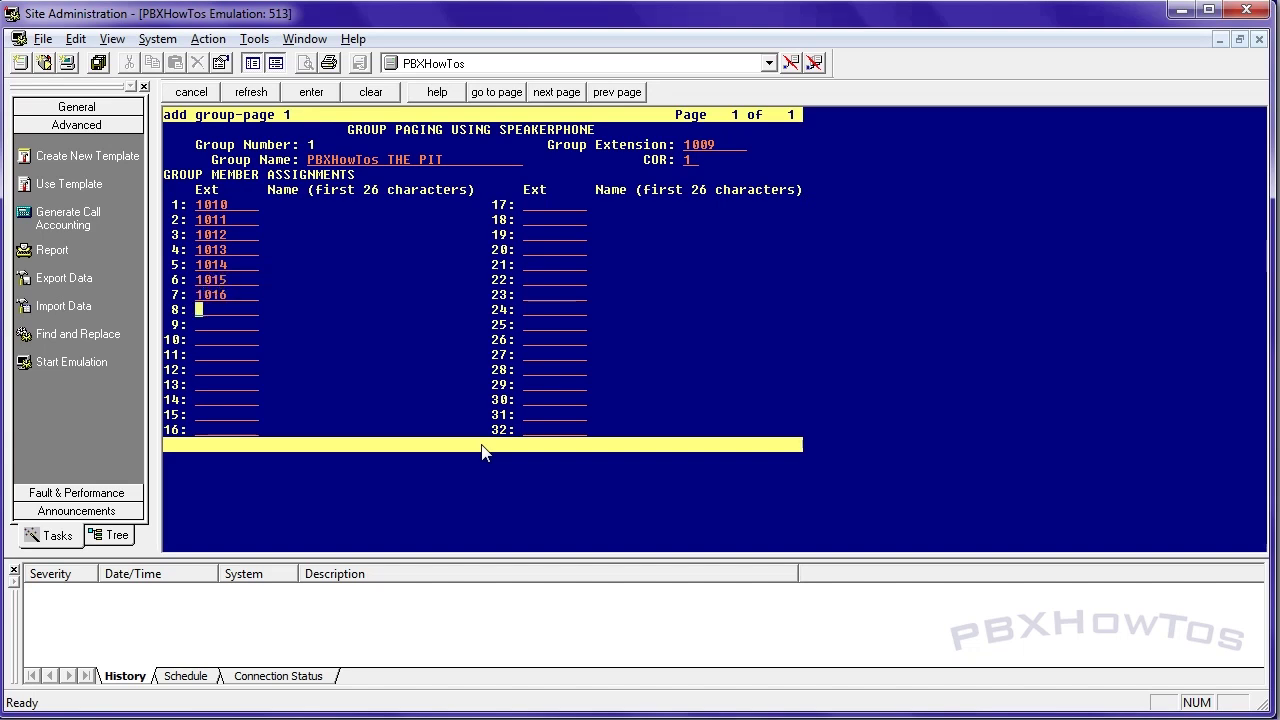
type("7")
key("Tab")
key("Return")
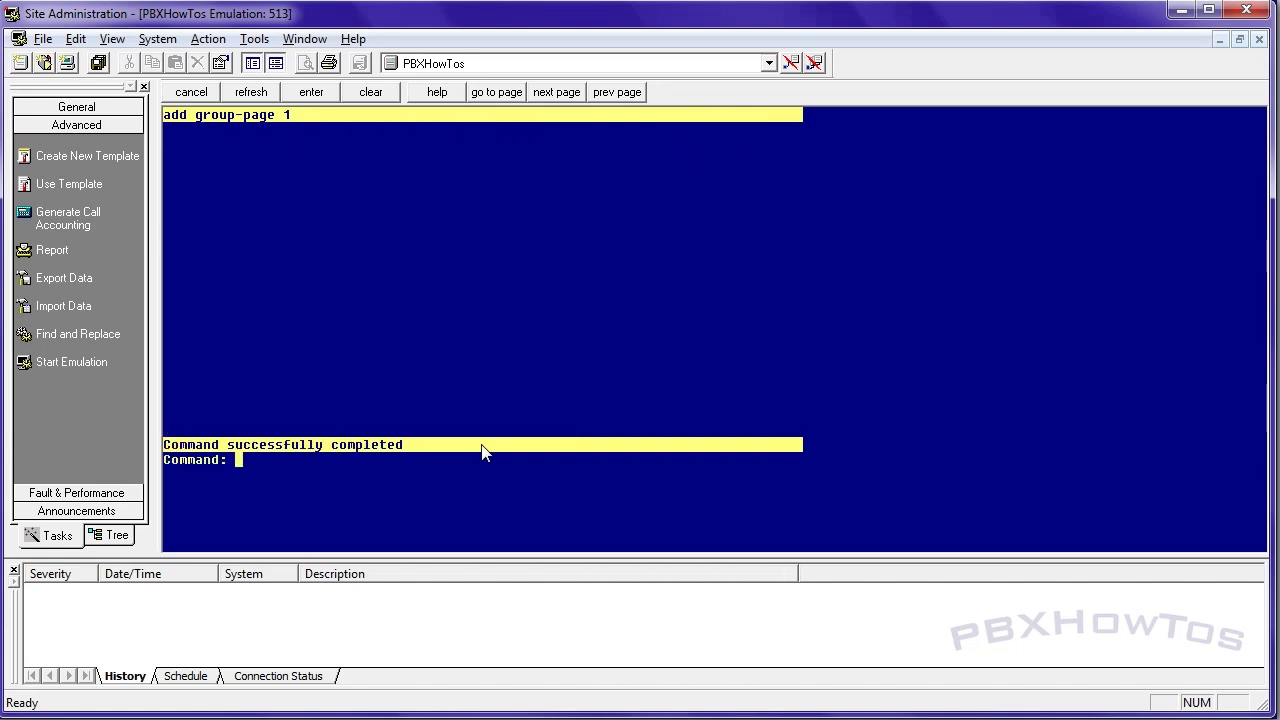
type("disp group 1")
key("Return")
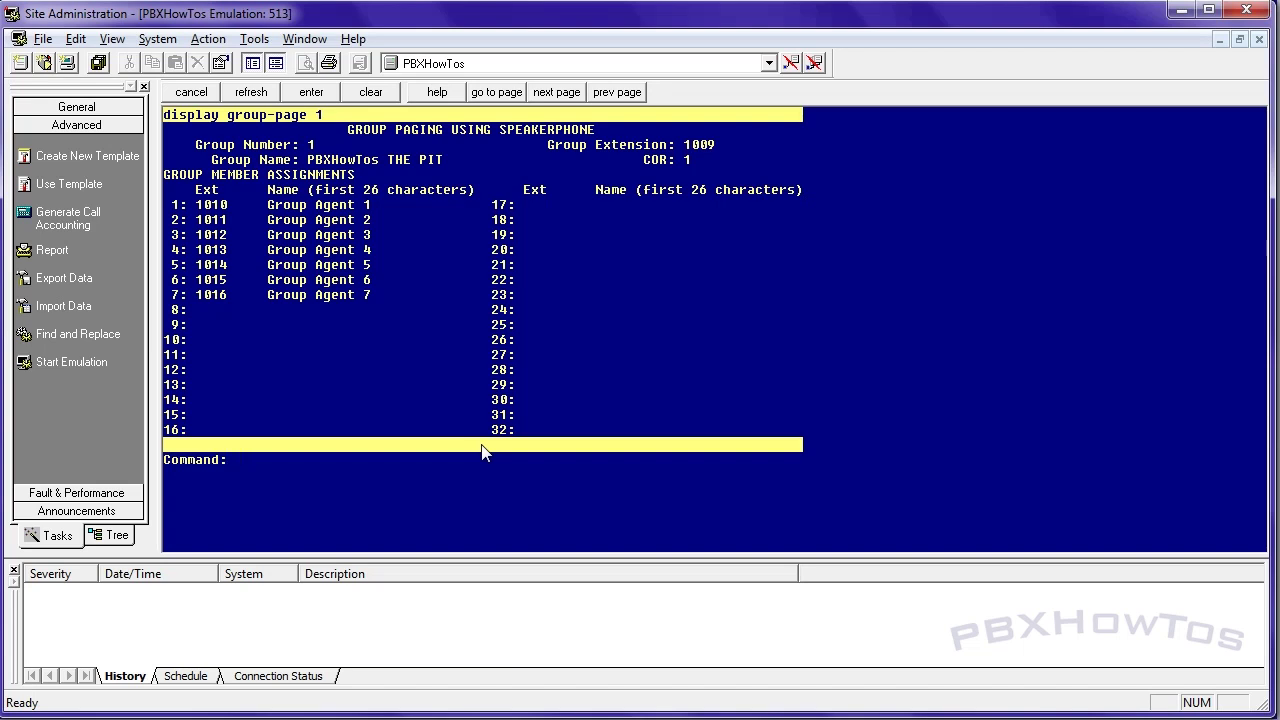
- Open station 1000 for changes and go to page 3 with its button assignments
type("change station 100")
type("0")
key("Return")
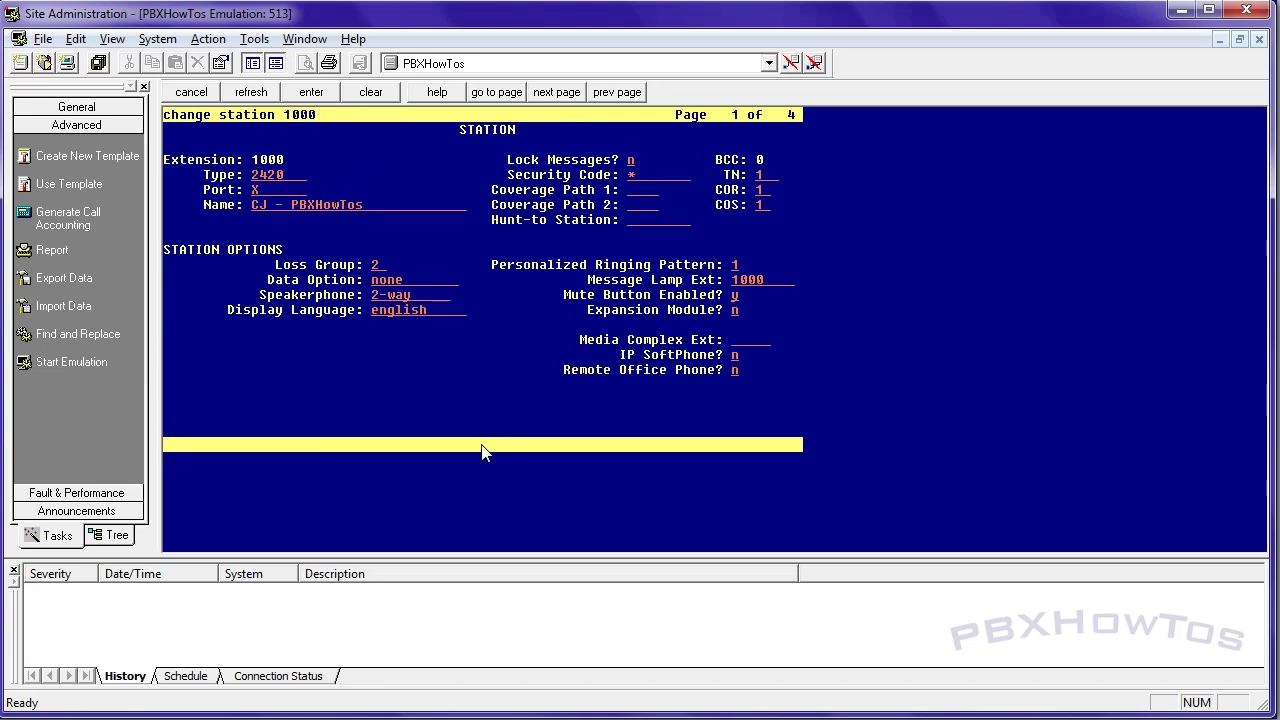
key("Page_Down")
key("Page_Down")
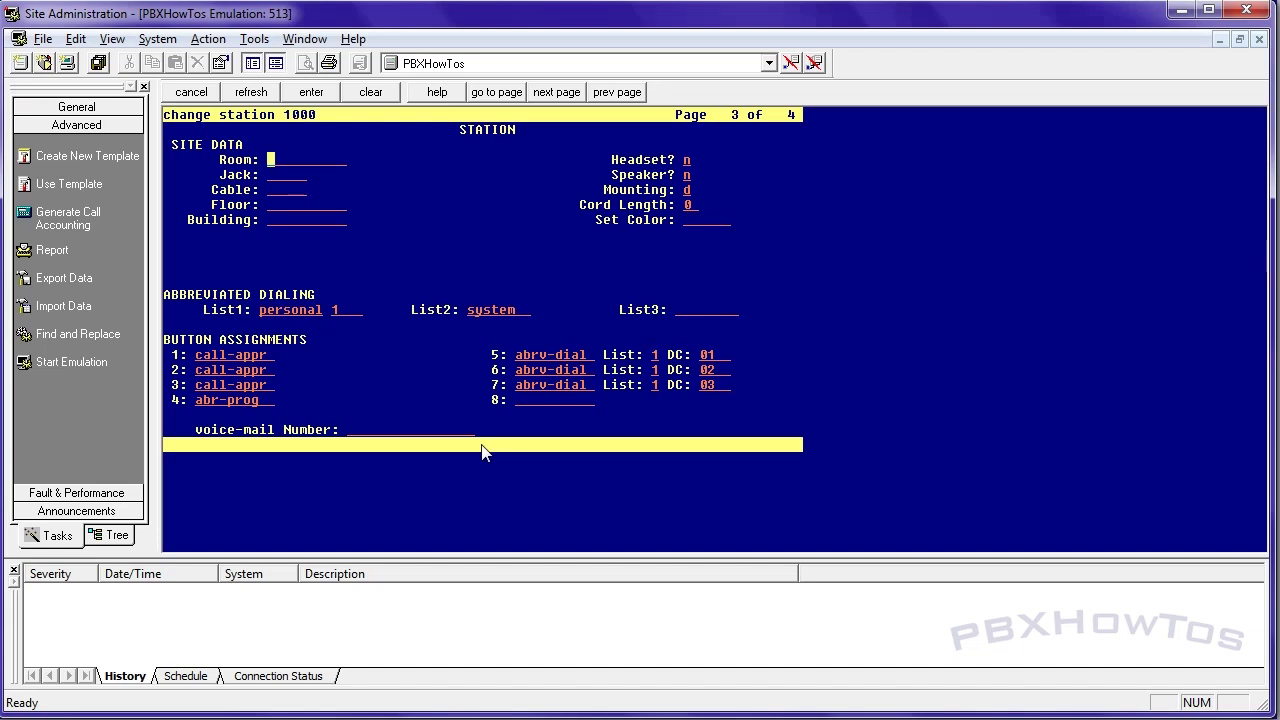
- Try assigning station 1000's button 4 as autodial with number 1009, and cancel the station change without submitting
key("Tab")
key("Tab")
key("Down")
key("Down")
key("Down")
key("Down")
key("Down")
key("Down")
type("autodial")
key("Tab")
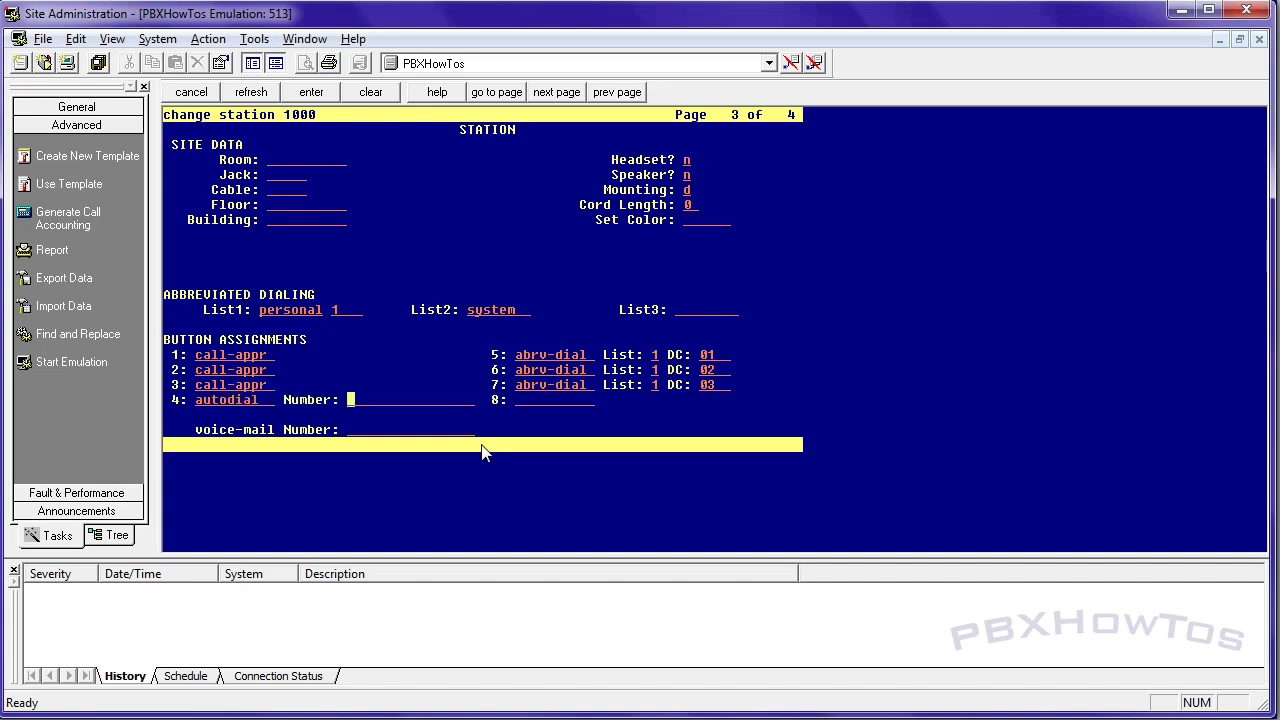
type("1009")
key("Tab")
key("F1")
- Display group-page 1 again to check the paging group's extension, name and members
type("display group")
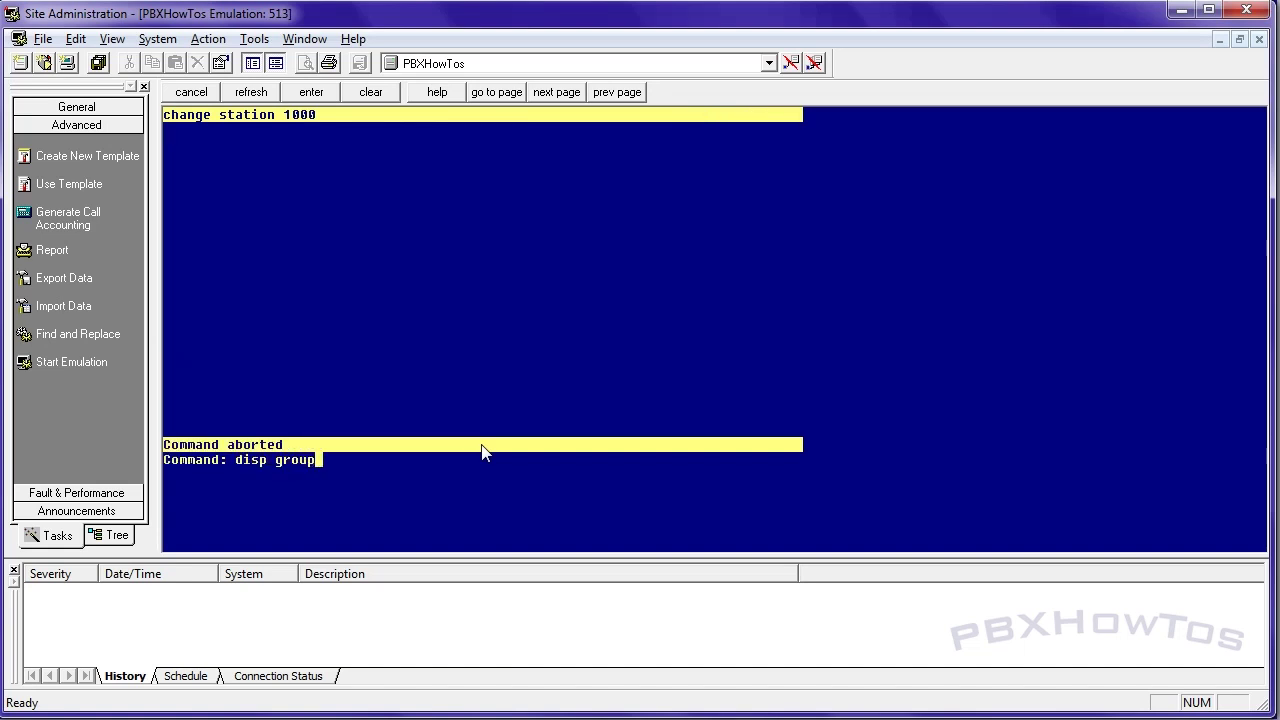
type("-p")
key("Tab")
type("1")
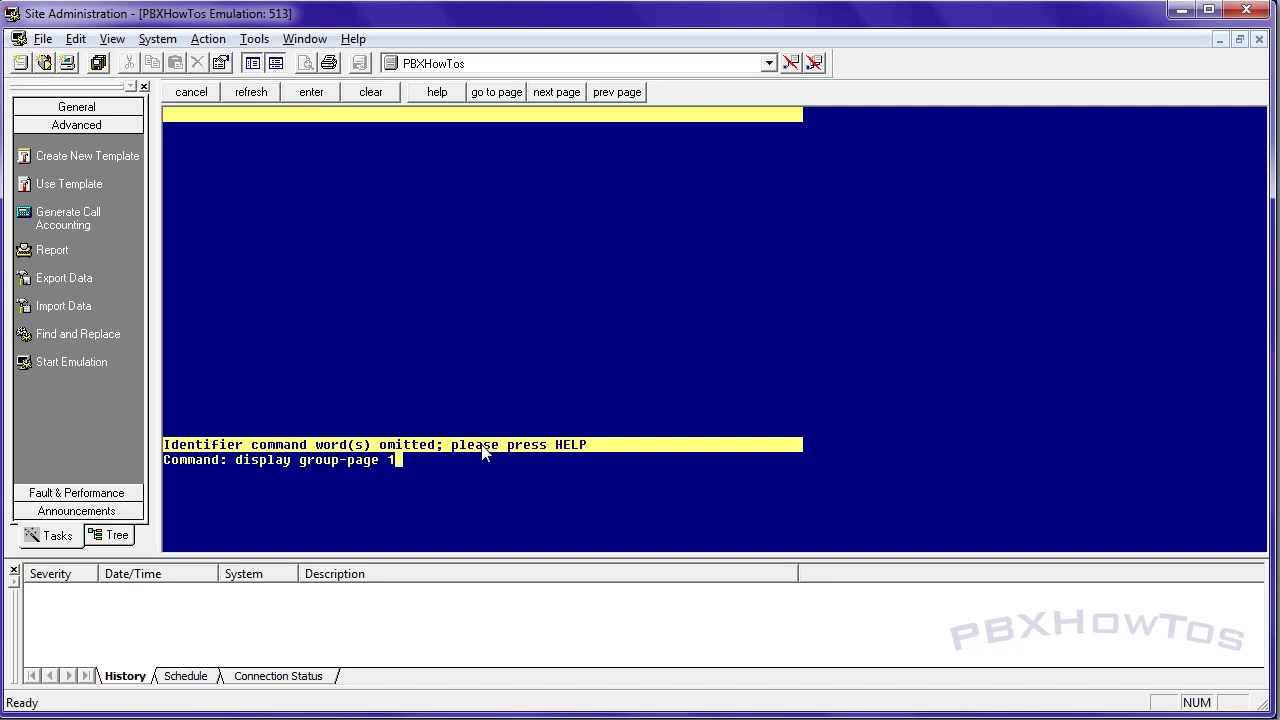
key("Return")
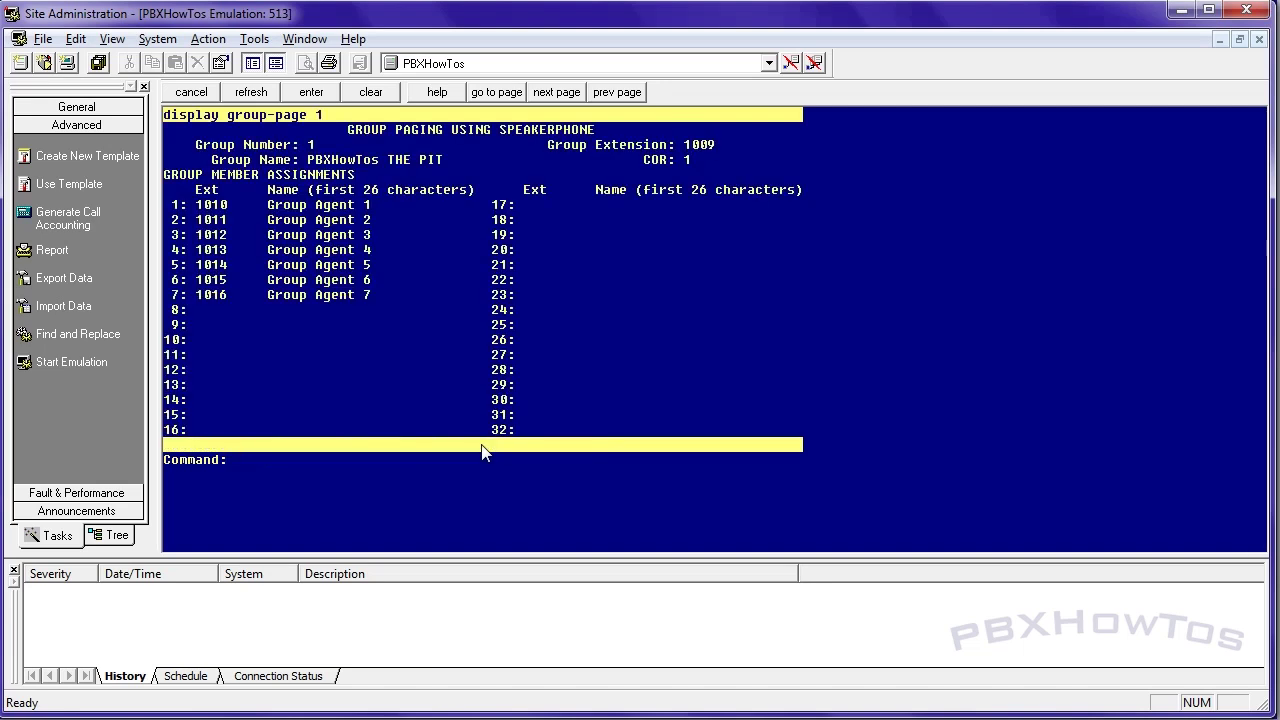